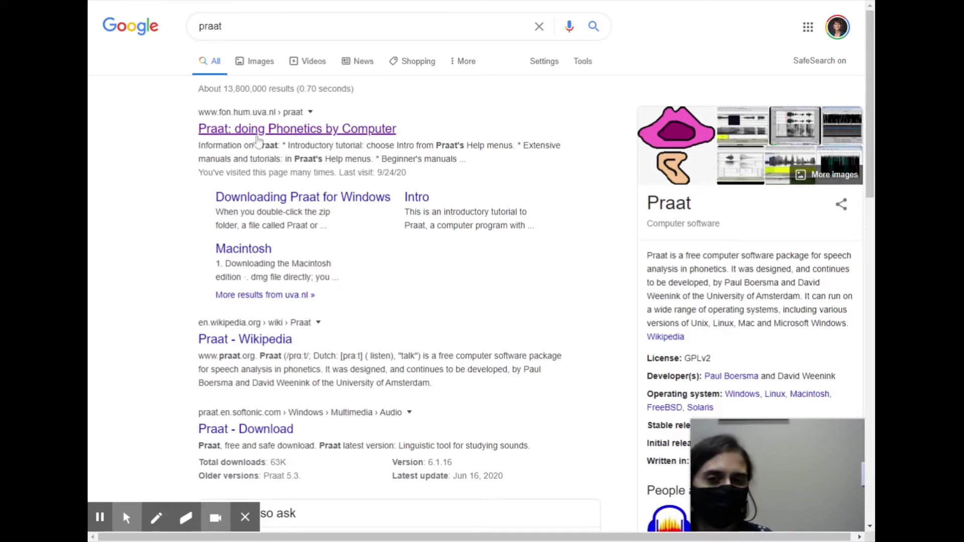
Open the Praat website from the search results and go to its page for downloading the Windows edition
left_click(257, 135)
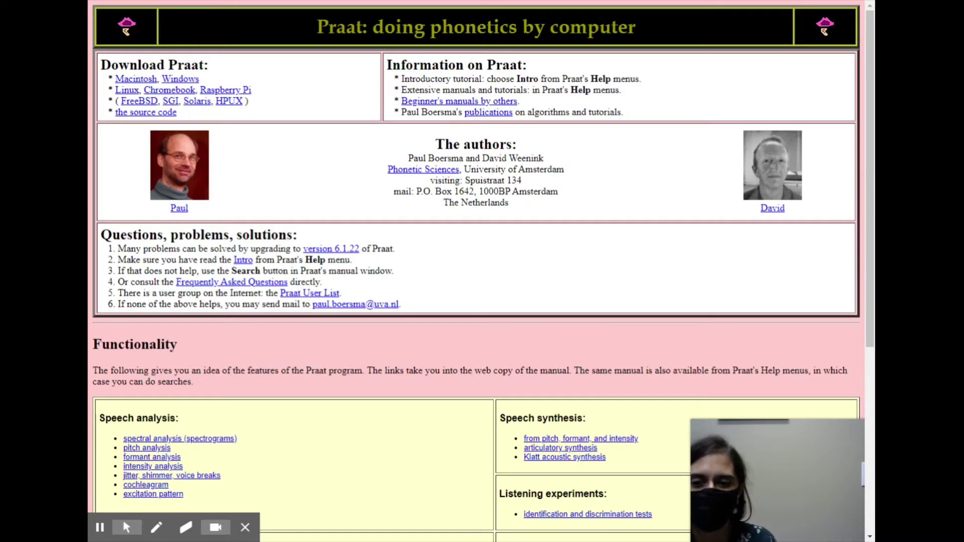
left_click(157, 527)
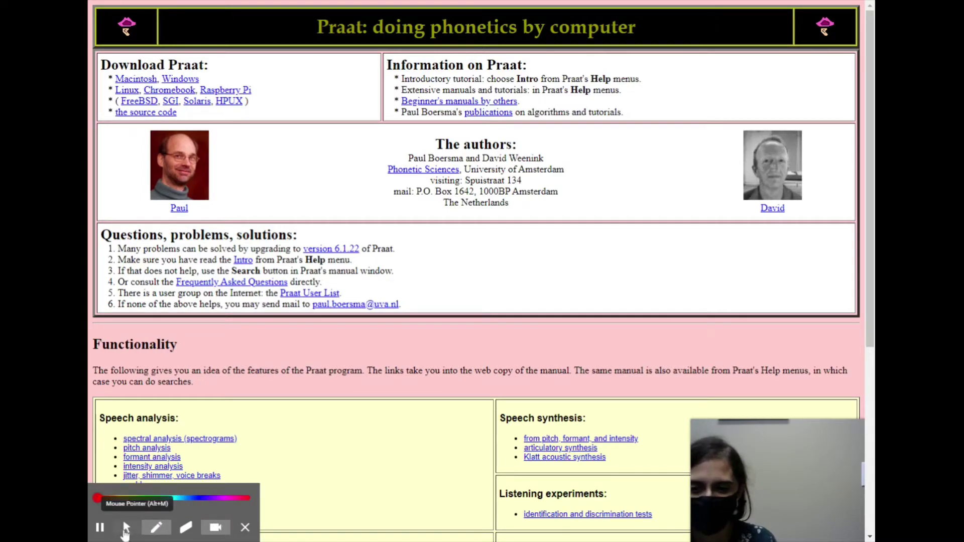
left_click(126, 528)
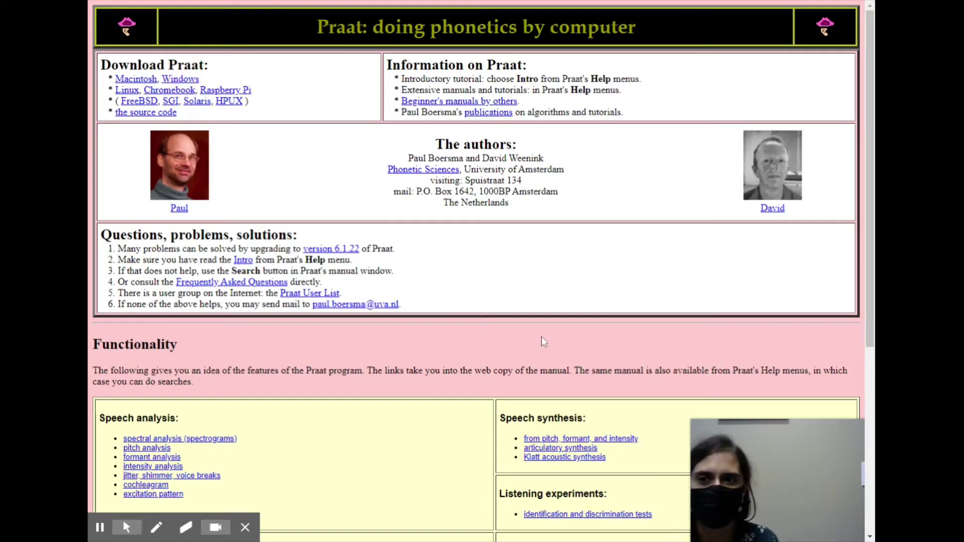
key("alt+Right")
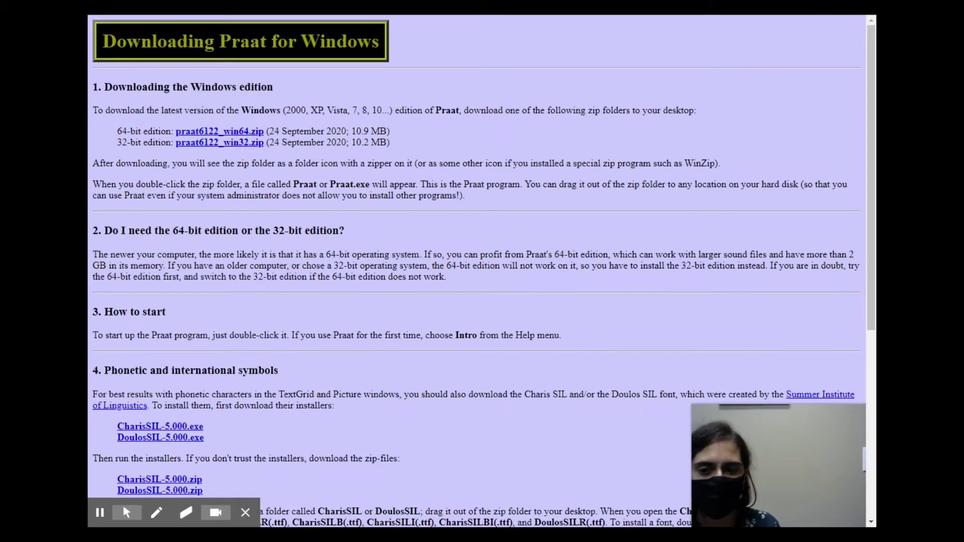
left_click(127, 527)
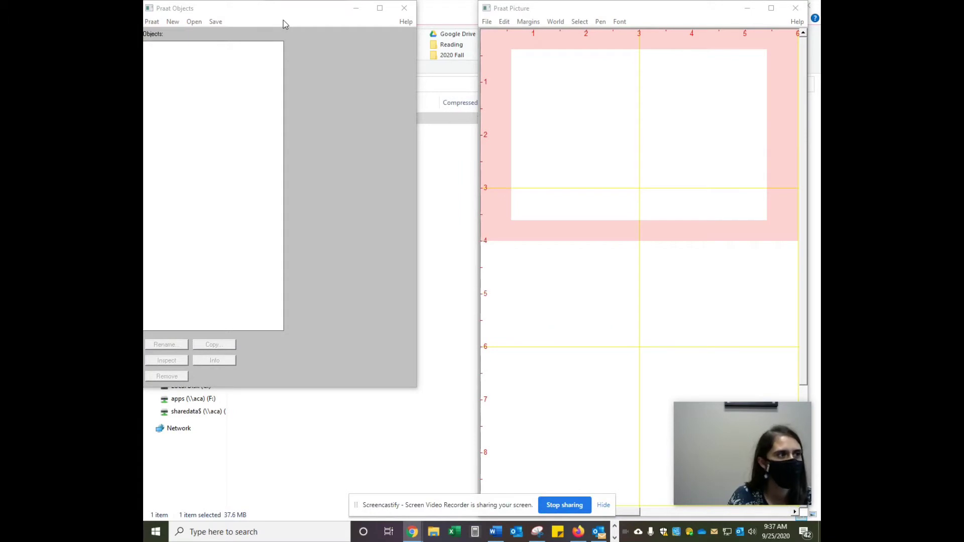
Record a short mono sound at a sampling frequency of 44100 Hz
left_click(283, 20)
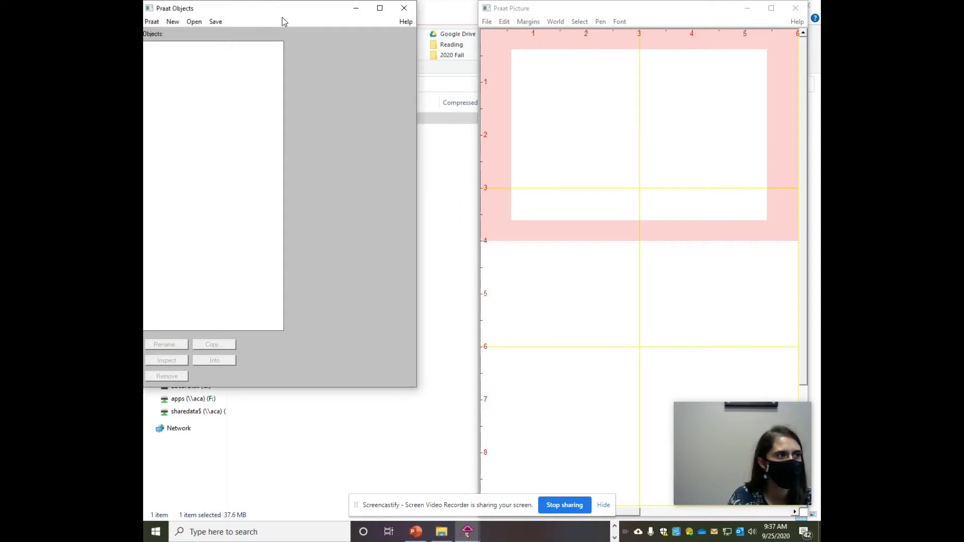
left_click(172, 22)
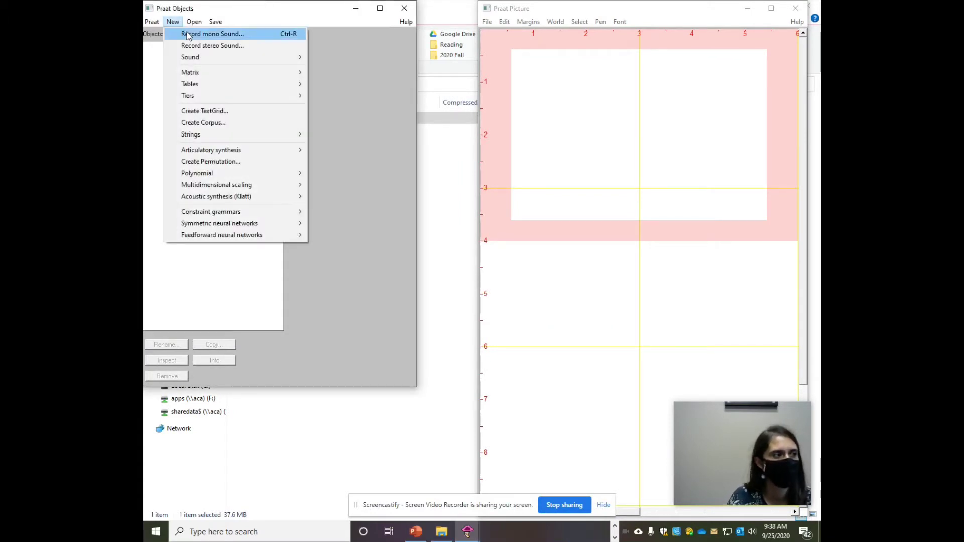
left_click(189, 36)
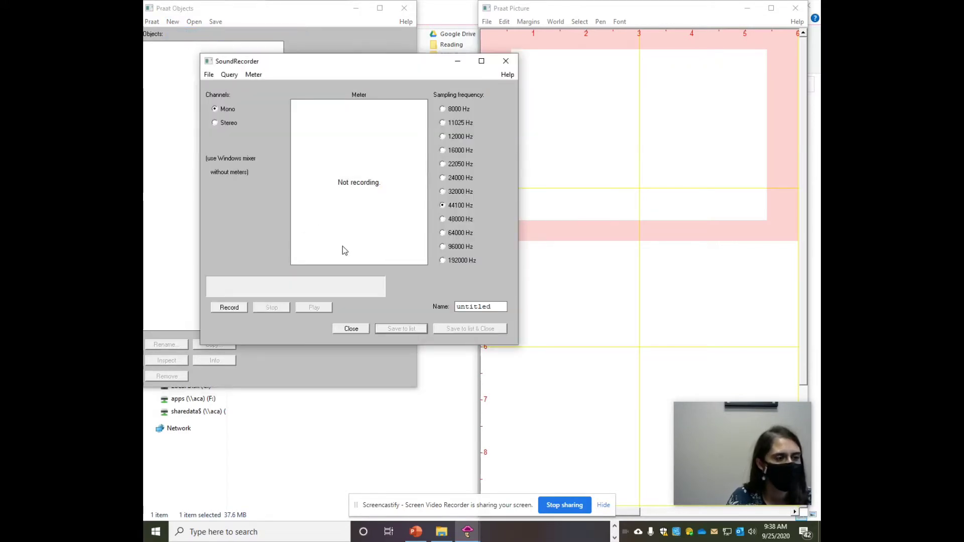
left_click(234, 312)
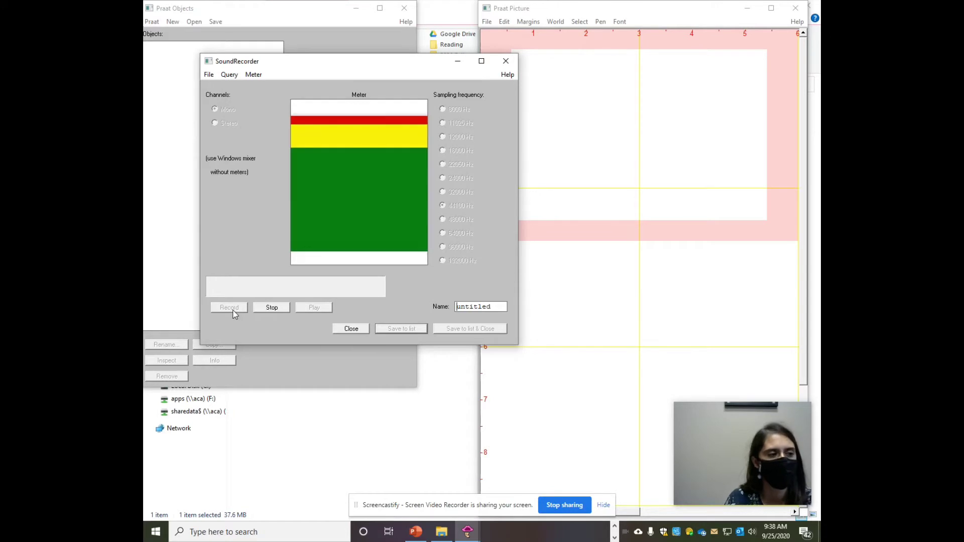
left_click(271, 307)
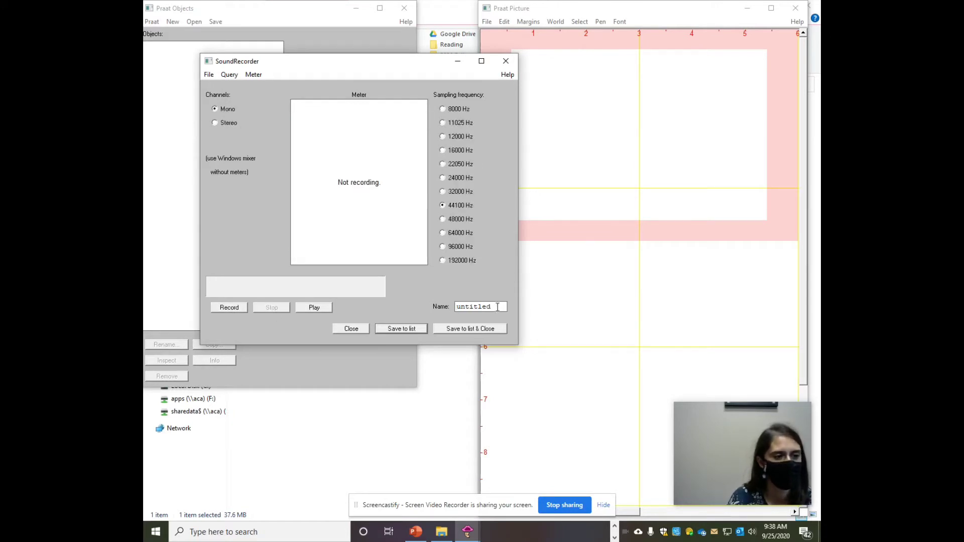
Name the recording r1, save it to the objects list and close the sound recorder
type("z1")
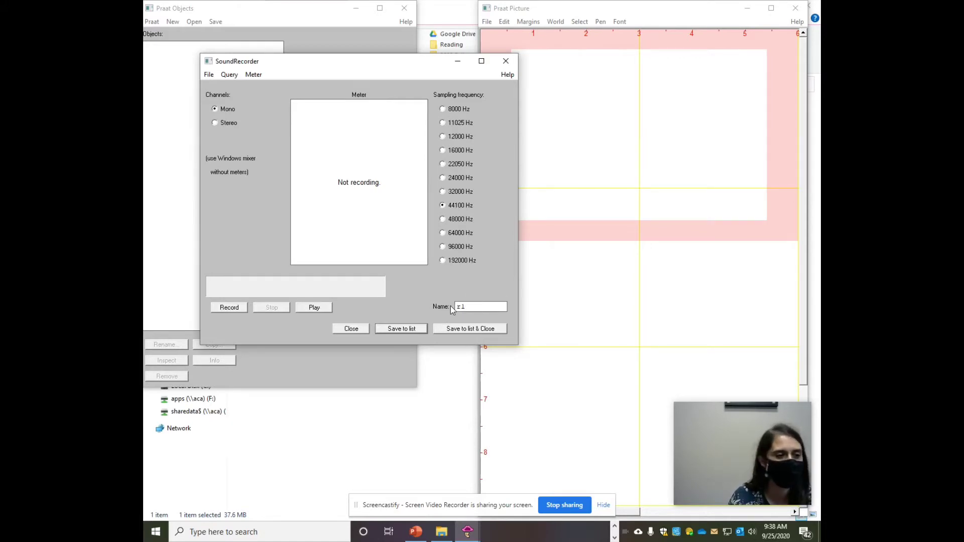
left_click(402, 328)
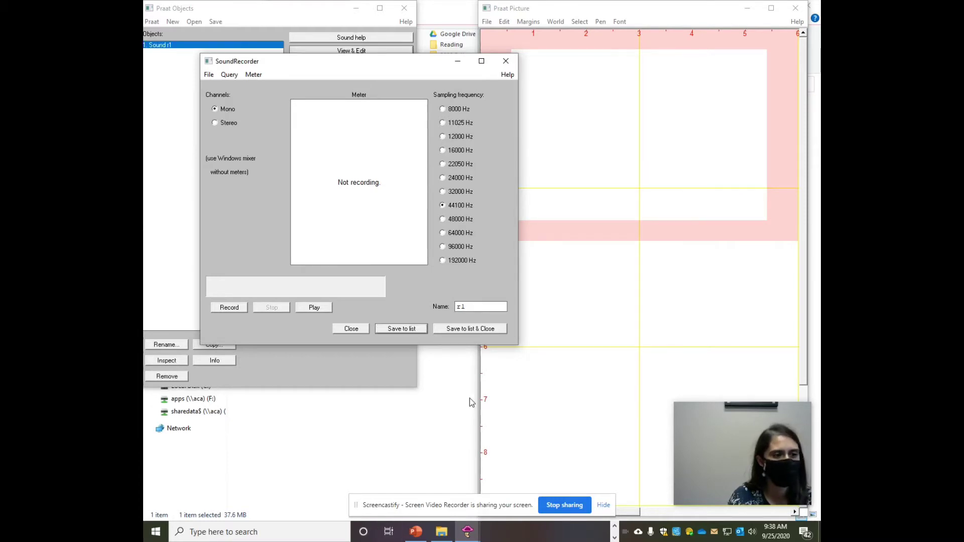
left_click(357, 334)
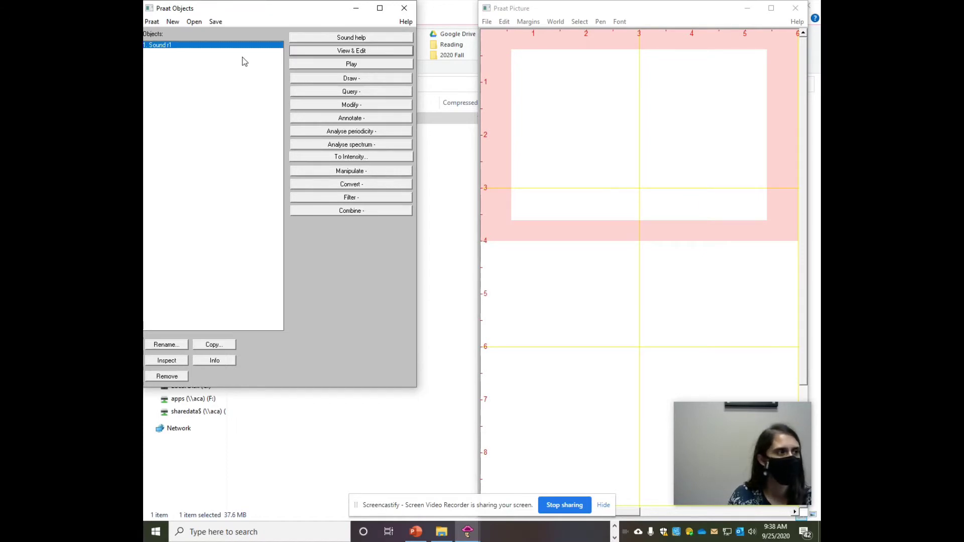
Open the sound r1 for viewing and editing, and hide its pitch contour
left_click(343, 53)
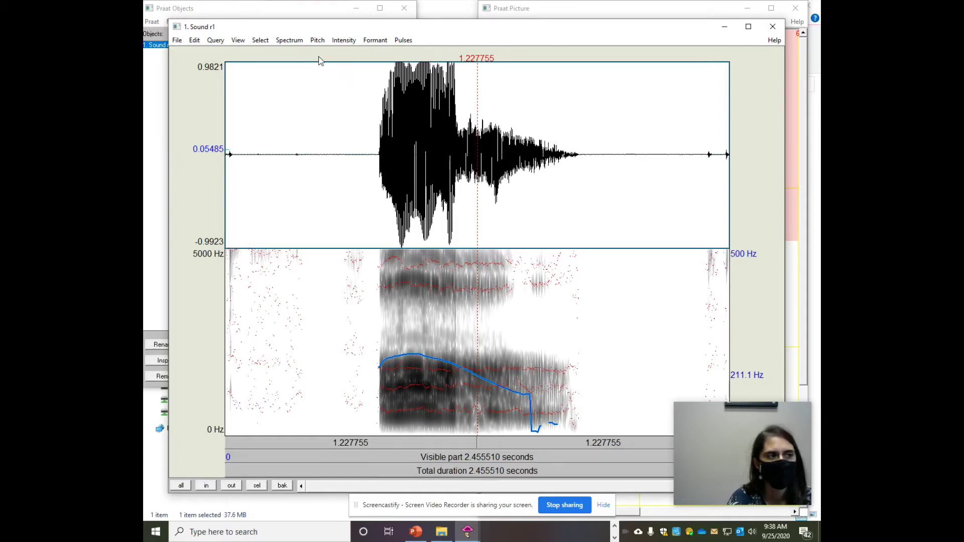
left_click(318, 41)
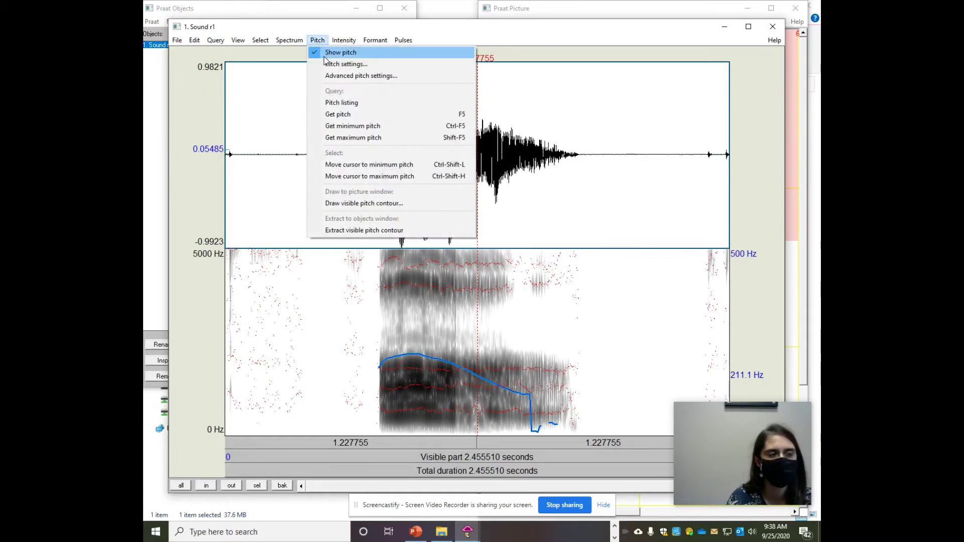
left_click(324, 53)
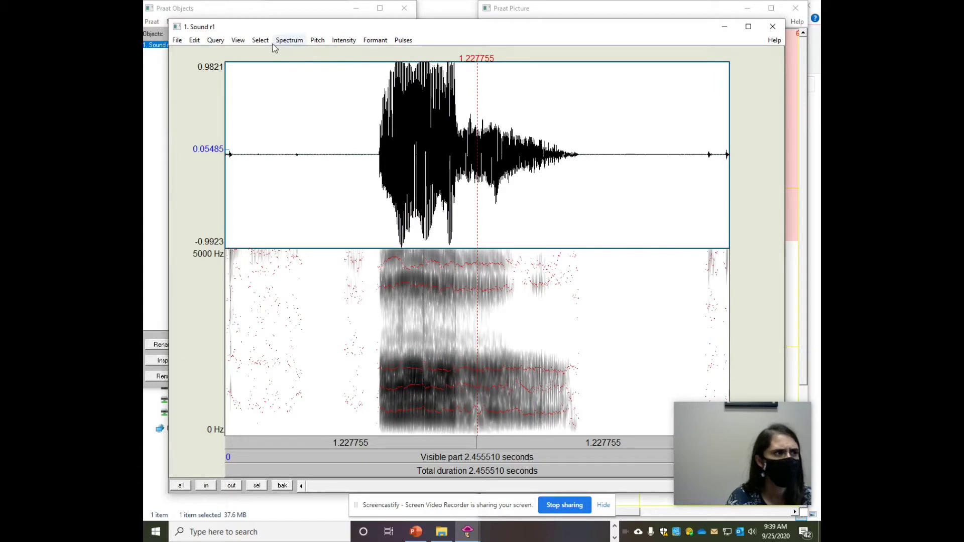
Set the upper limit of the spectrogram view range to 3000 Hz
left_click(297, 40)
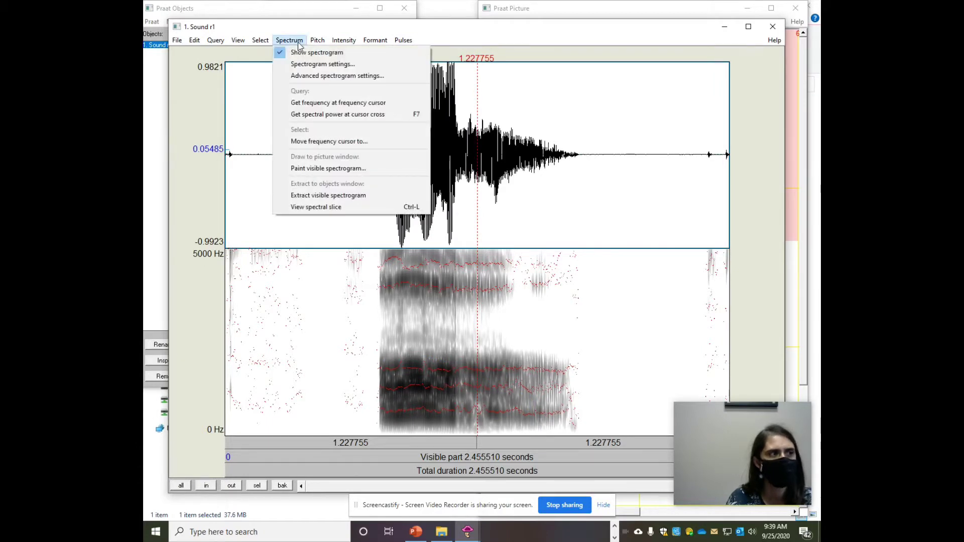
left_click(312, 66)
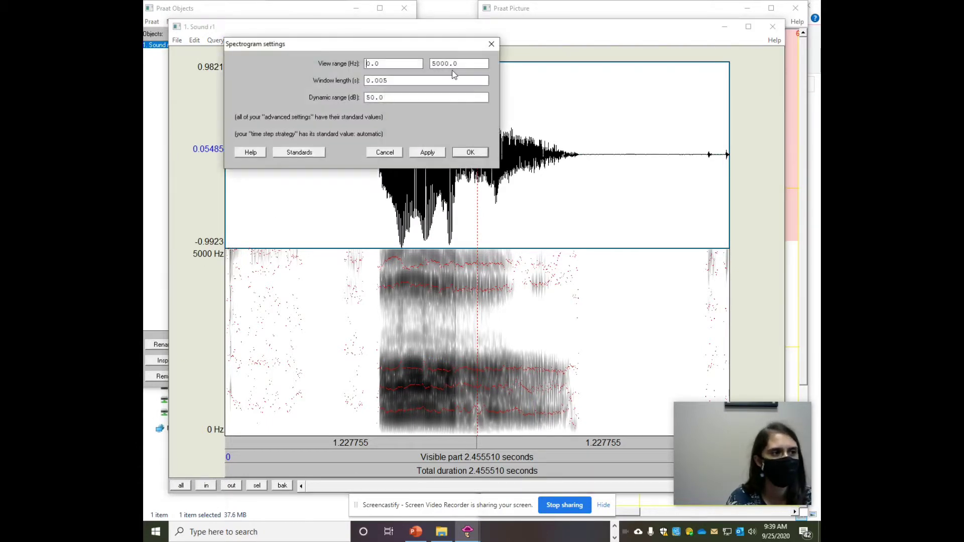
type("3")
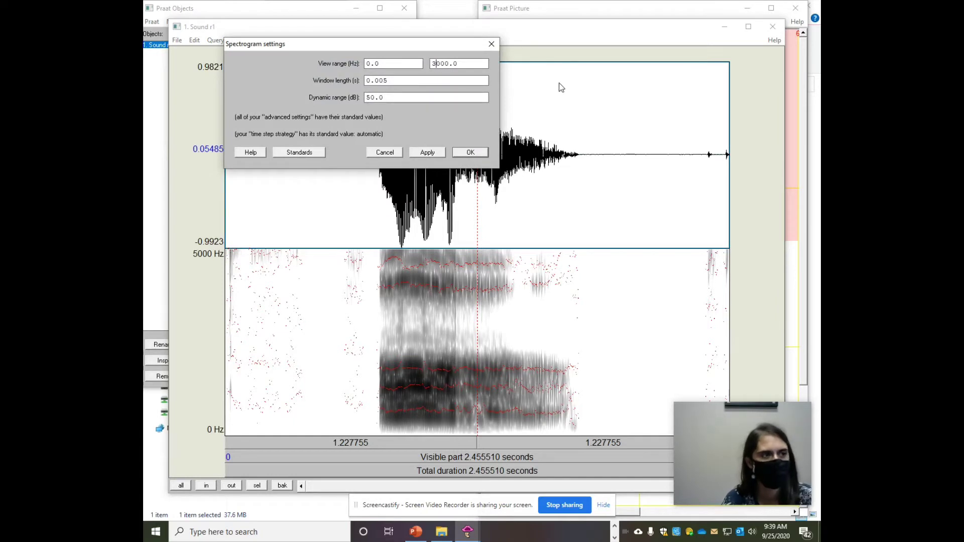
left_click(470, 152)
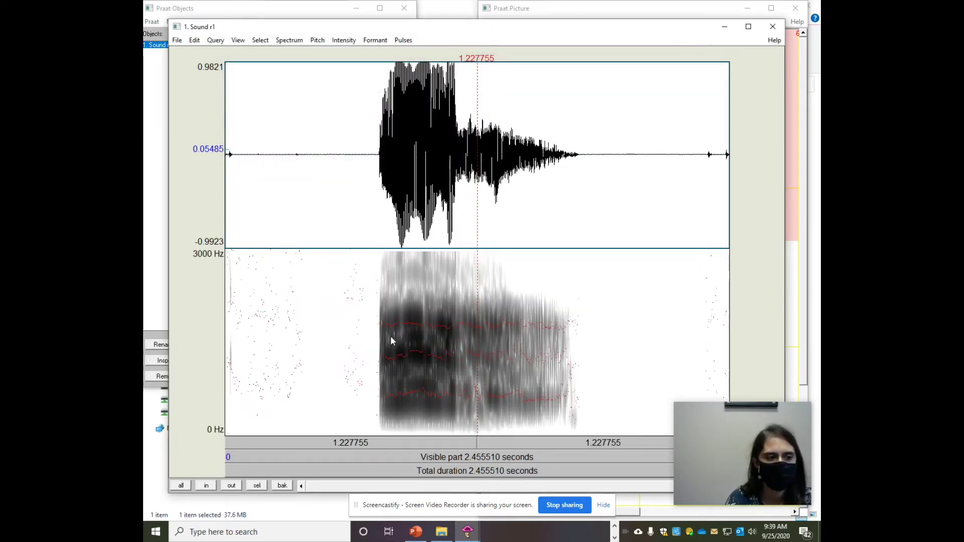
Select the spoken part of the sound, about 0.95 s long, and zoom to that selection
left_click_drag(376, 354, 573, 355)
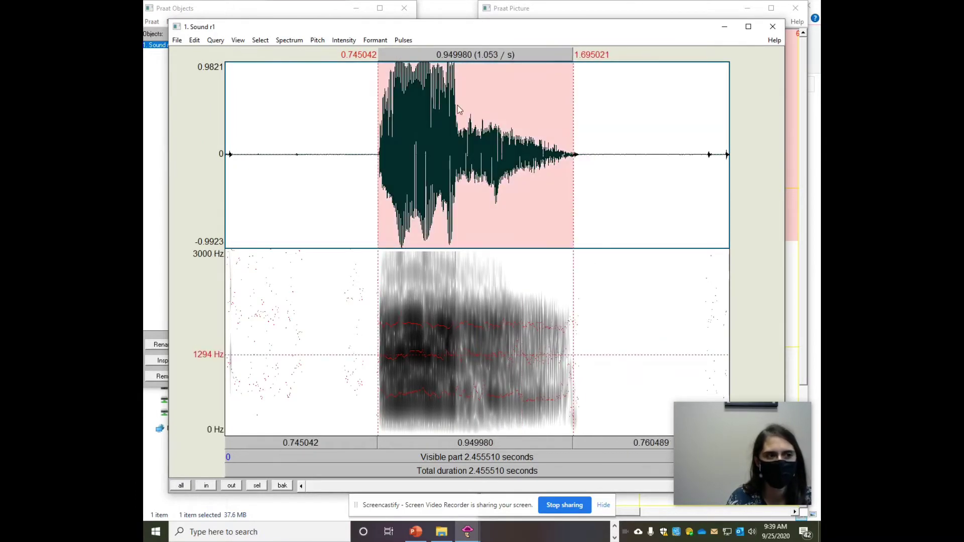
left_click(238, 40)
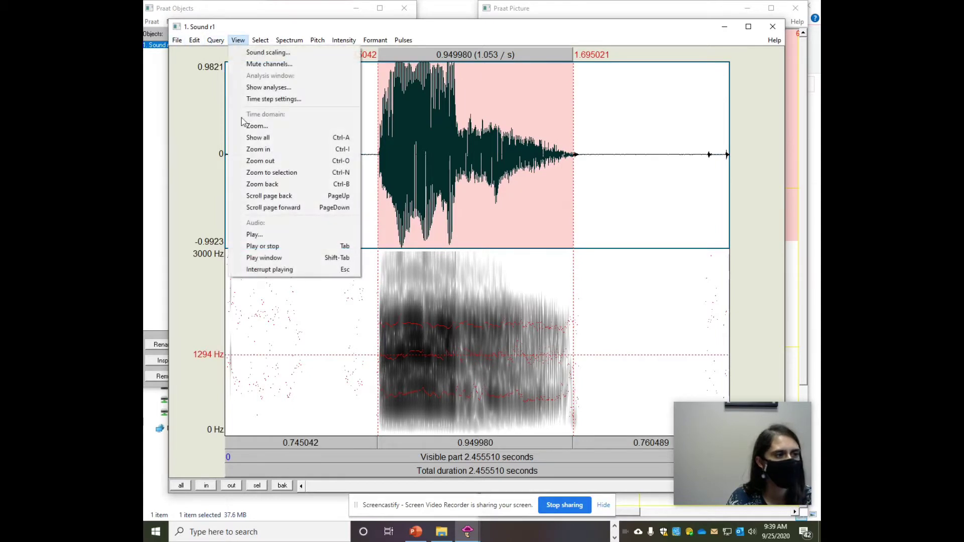
left_click(272, 174)
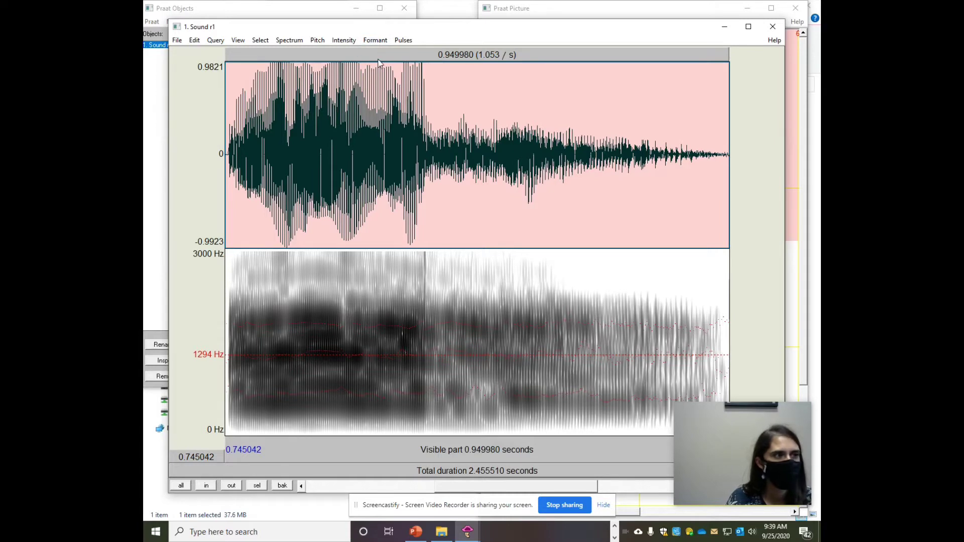
Hide the formant tracks on the spectrogram and show them again
left_click(380, 42)
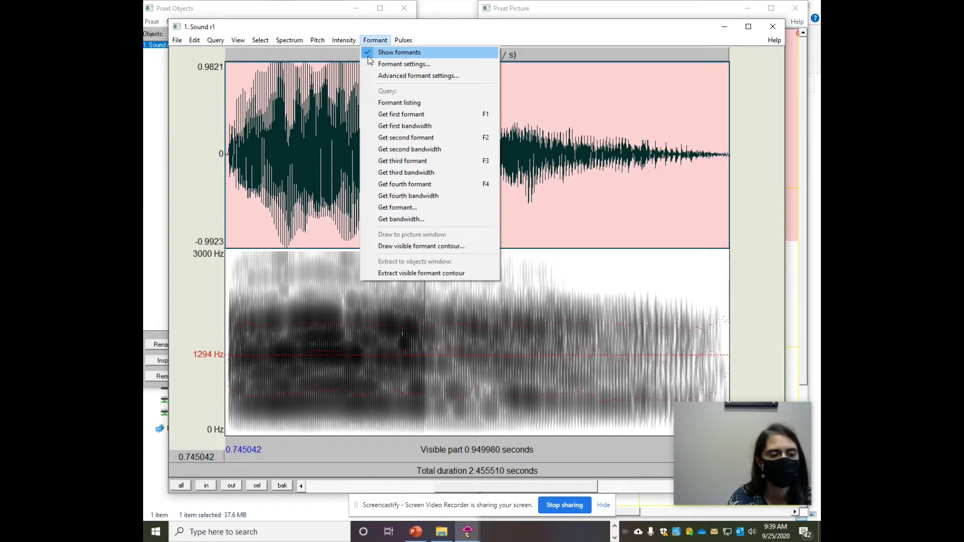
left_click(367, 56)
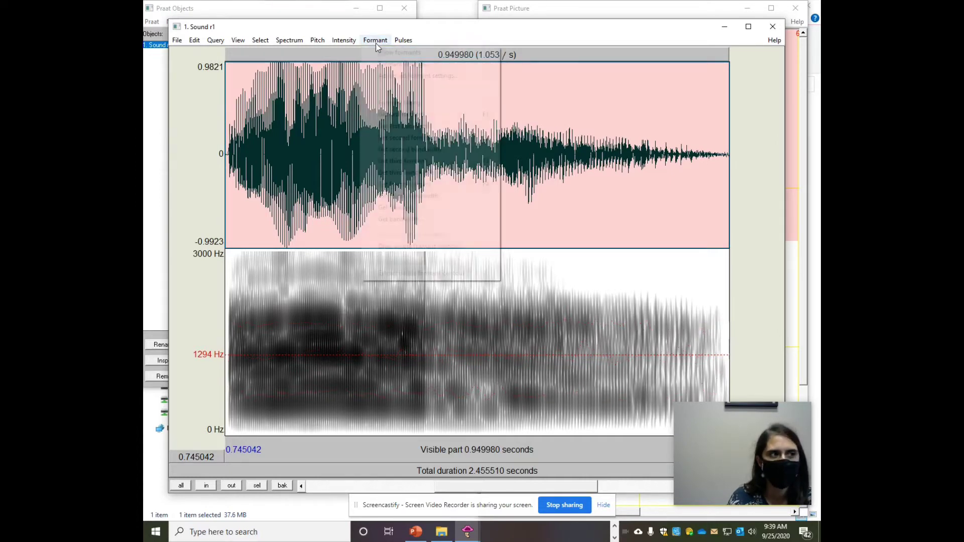
left_click(375, 40)
left_click(394, 52)
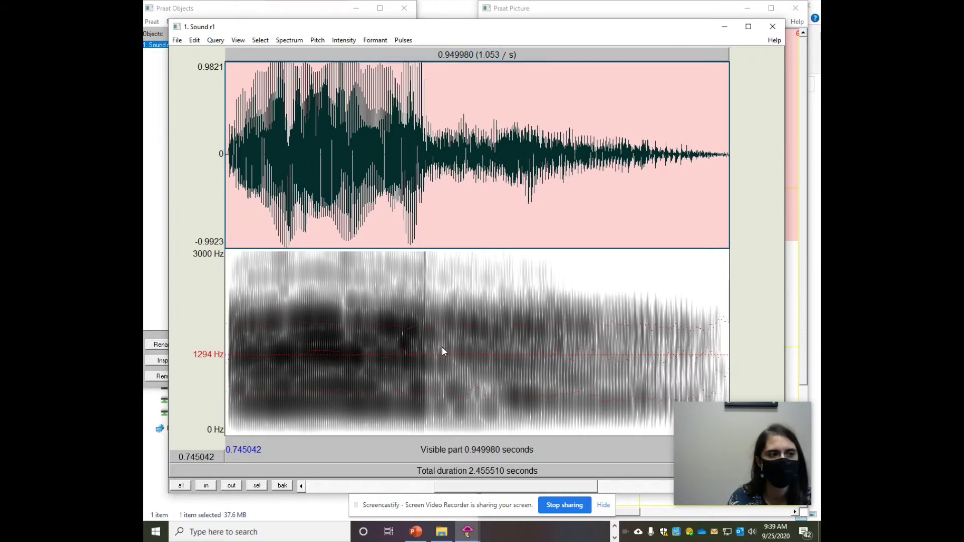
Set the dot size of the formant tracks to 0.1 mm
left_click(375, 40)
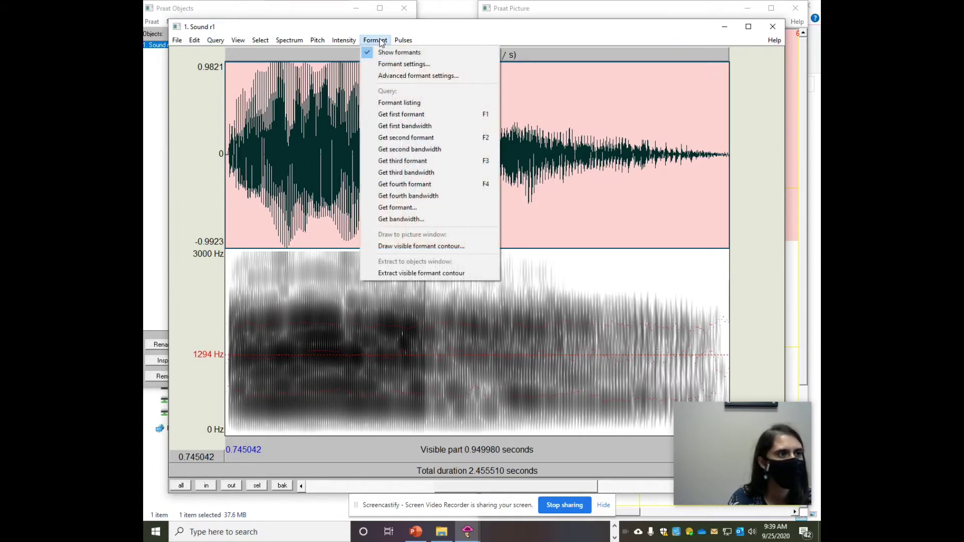
left_click(386, 65)
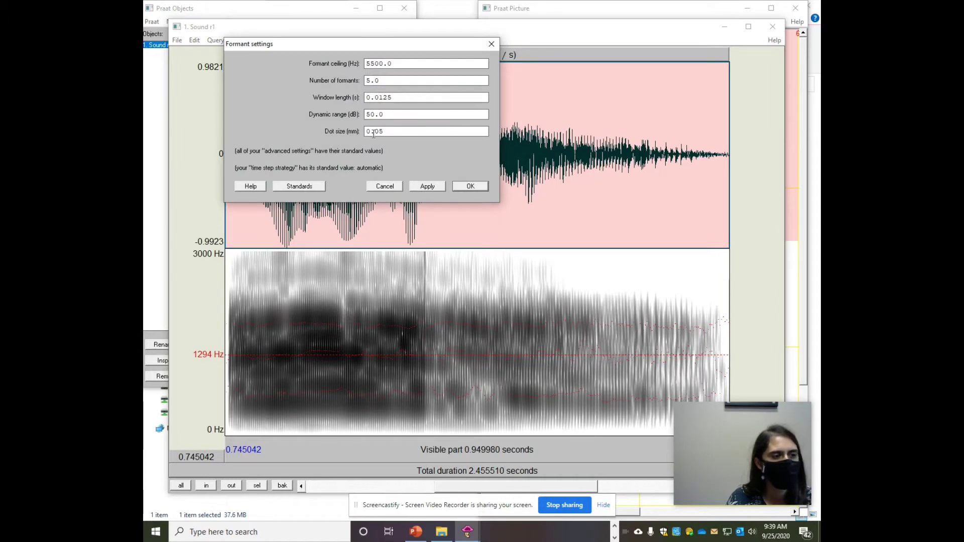
left_click_drag(374, 132, 394, 133)
type("1")
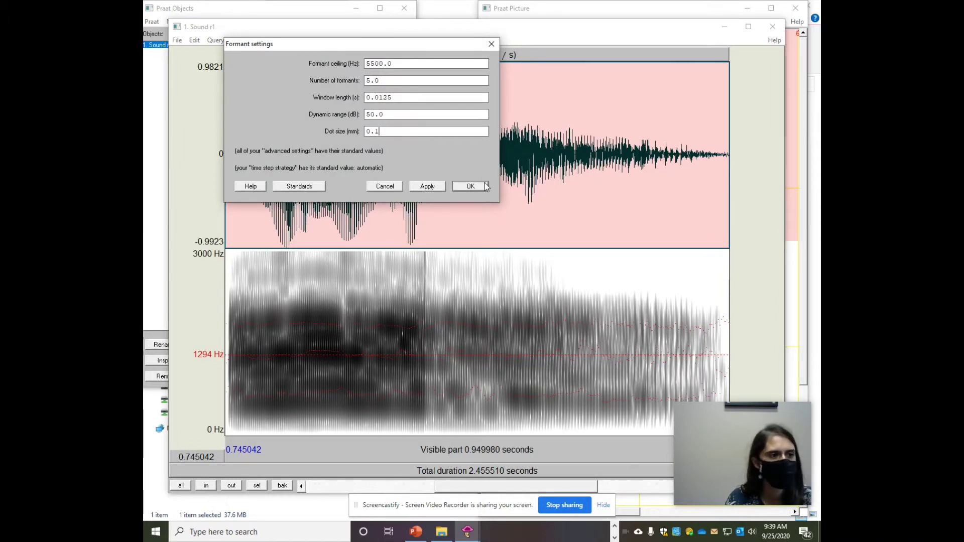
left_click(470, 187)
Set the dot size of the formant tracks to 1 mm
left_click(372, 41)
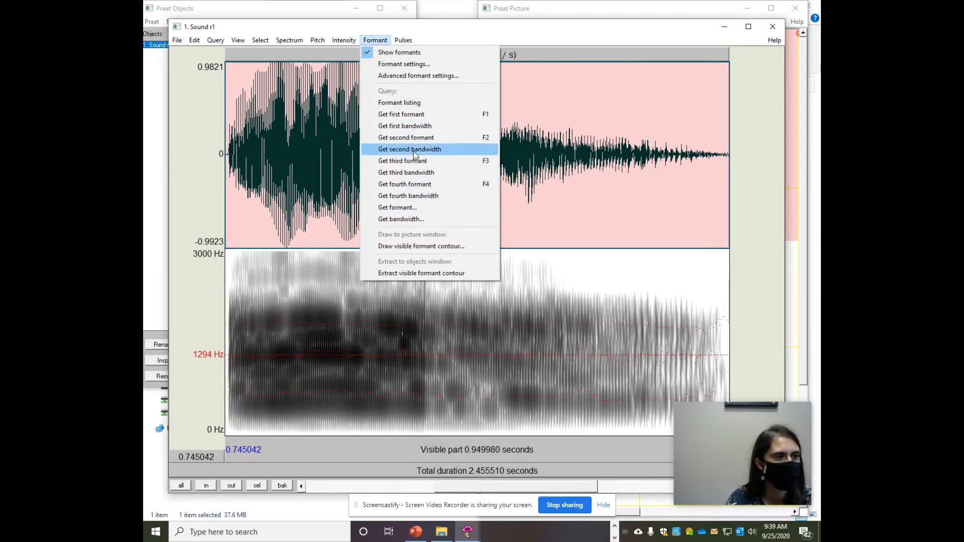
left_click(404, 64)
left_click_drag(381, 131, 358, 131)
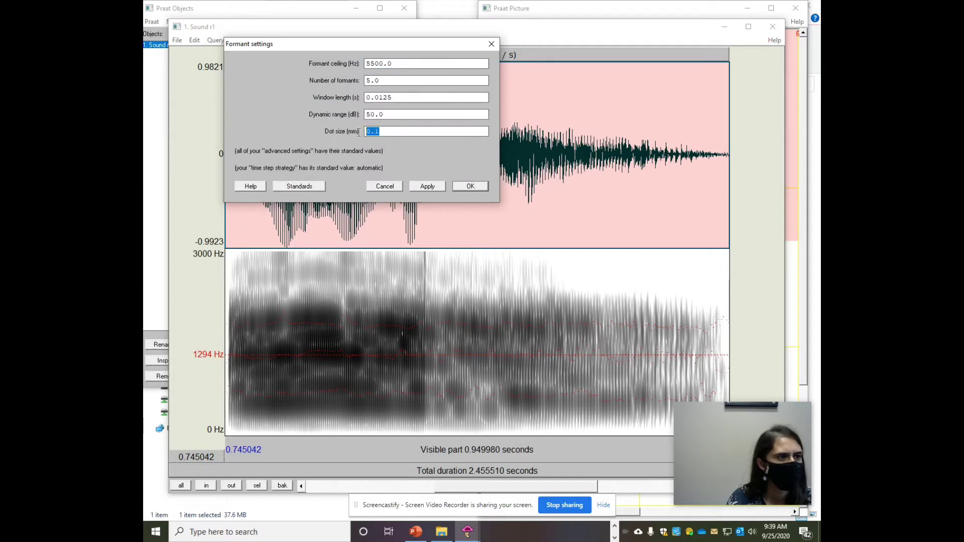
type("1")
left_click(478, 186)
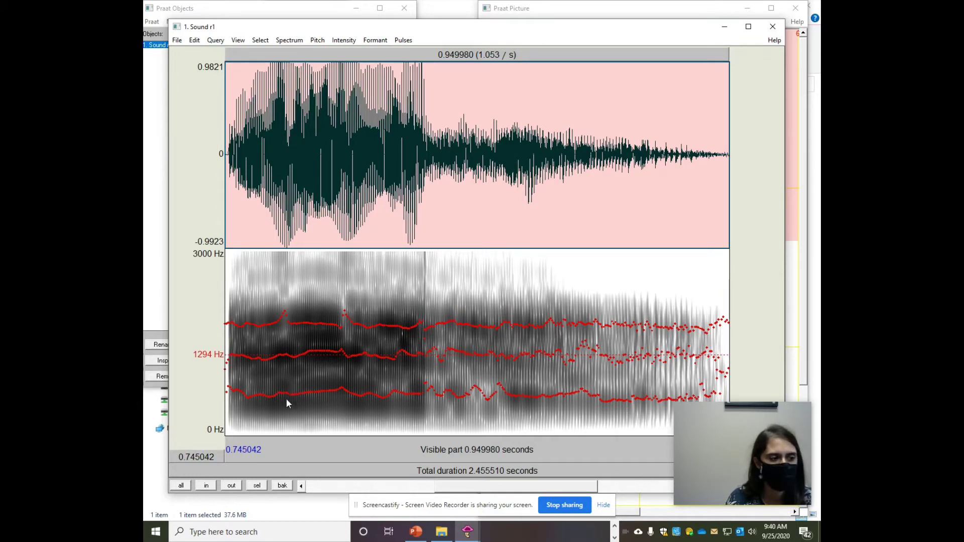
Place the cursor in the early part of sound r1, at about 0.89 s, and query the second formant there
left_click(240, 42)
left_click(240, 42)
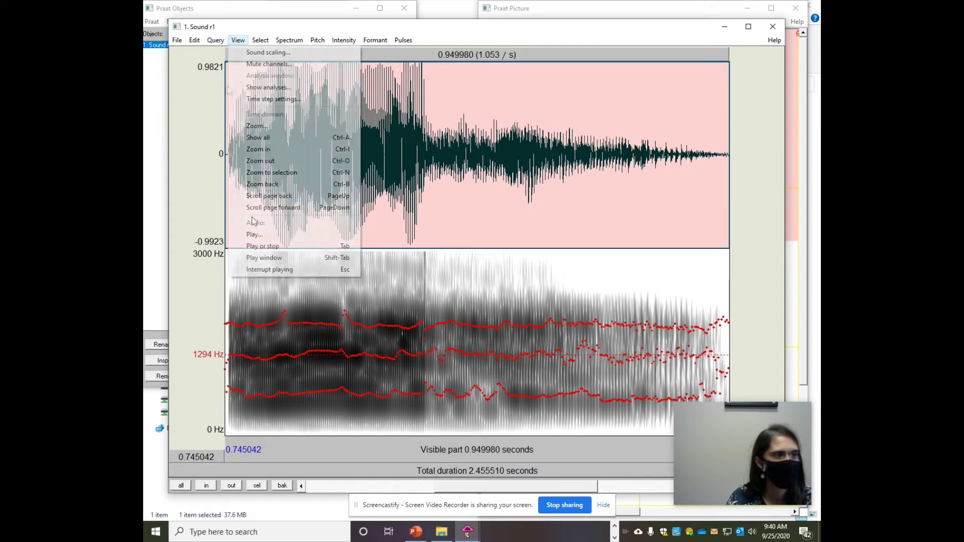
left_click(302, 342)
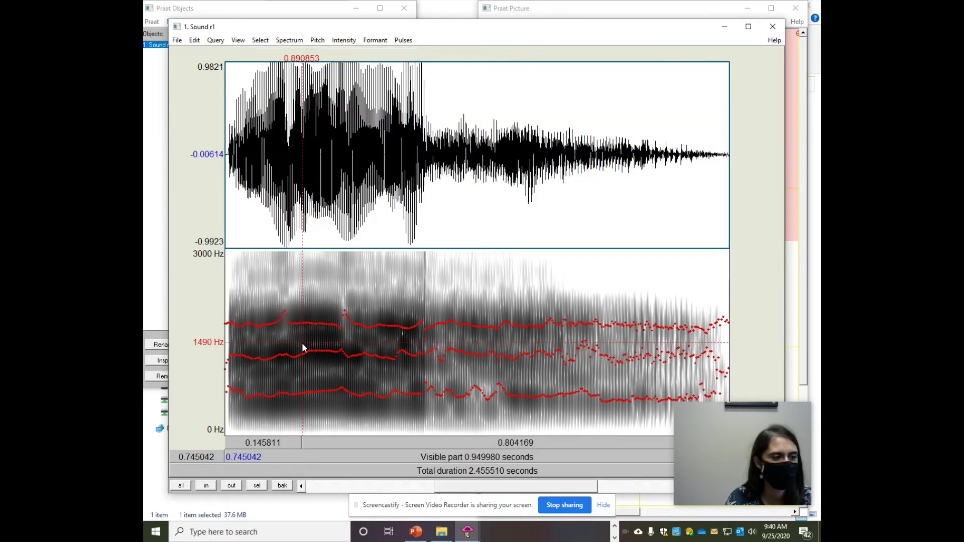
left_click(380, 40)
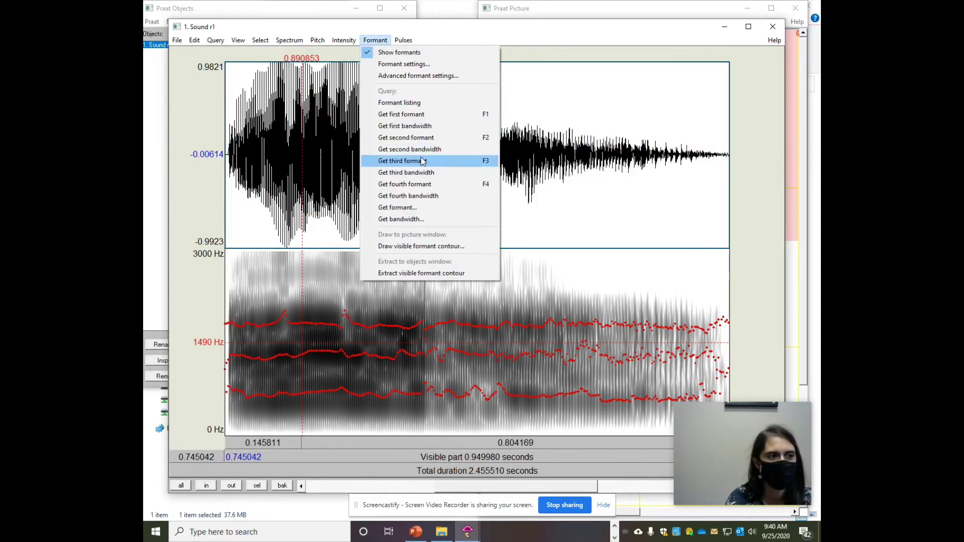
left_click(400, 140)
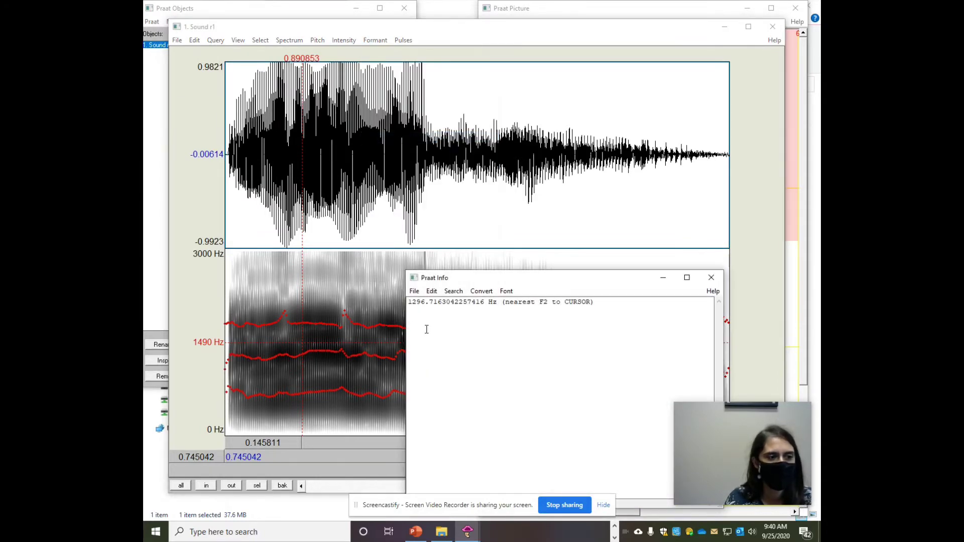
left_click(710, 278)
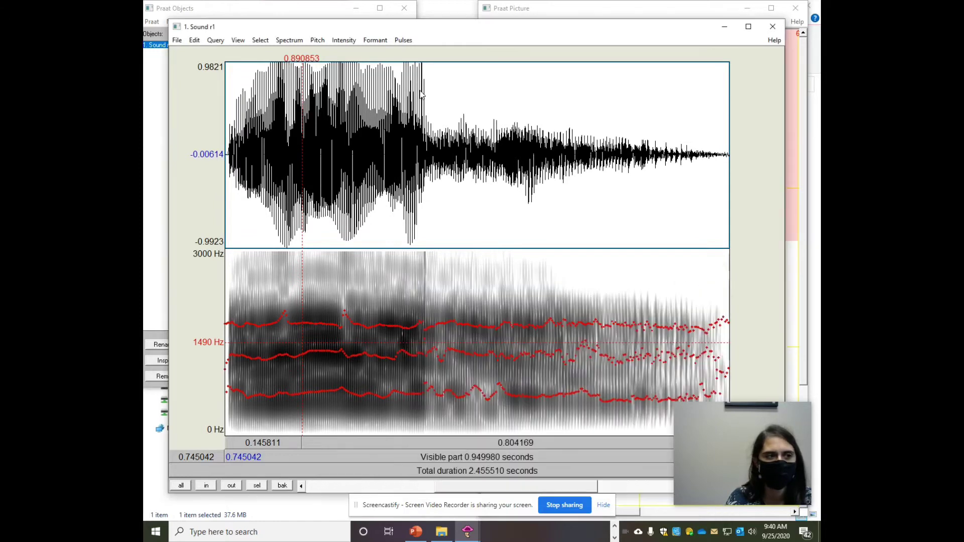
Query the third formant of sound r1 at the same cursor position and close the sound's editor
left_click(371, 42)
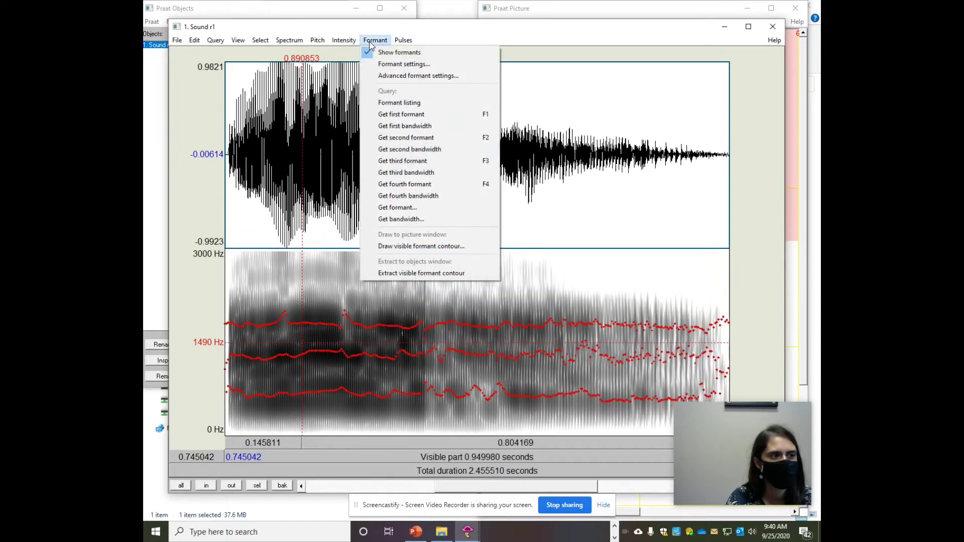
left_click(408, 161)
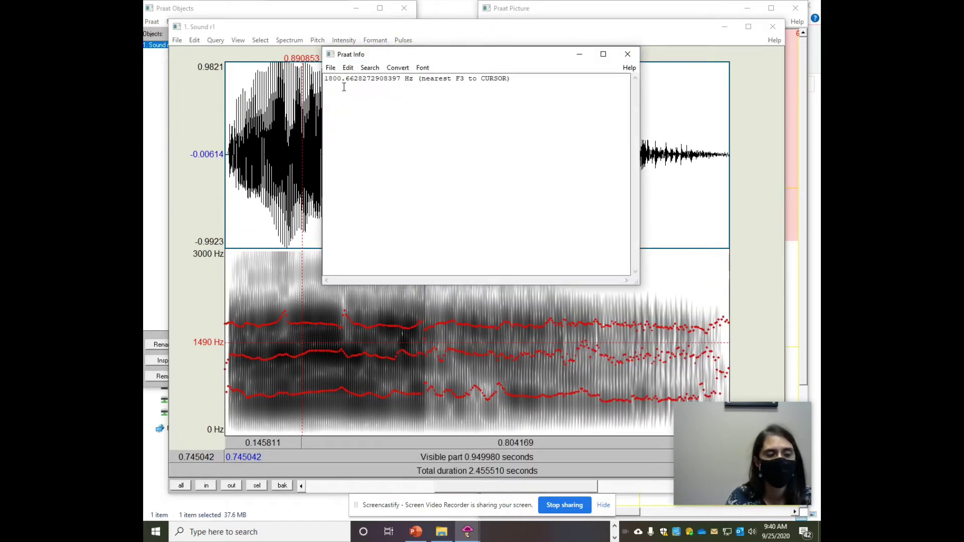
left_click(632, 62)
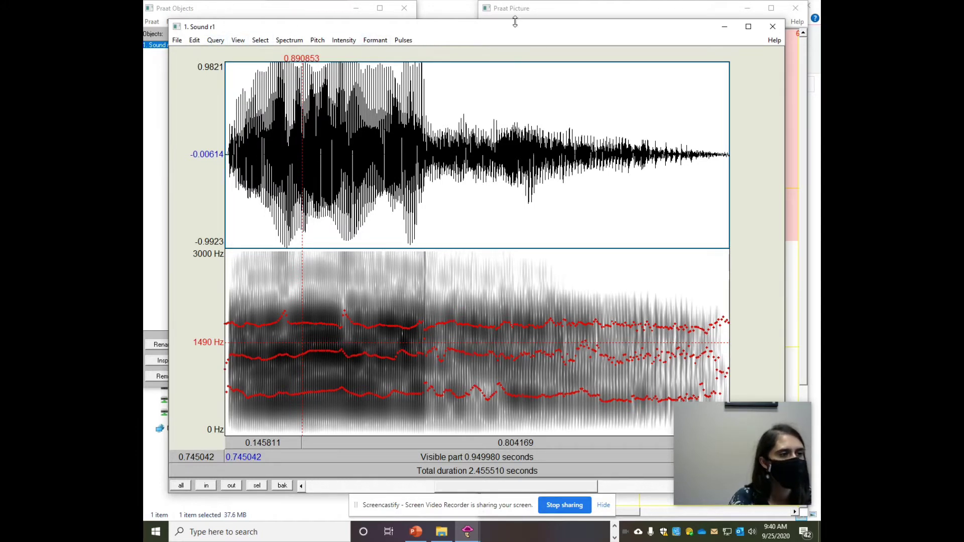
left_click(774, 29)
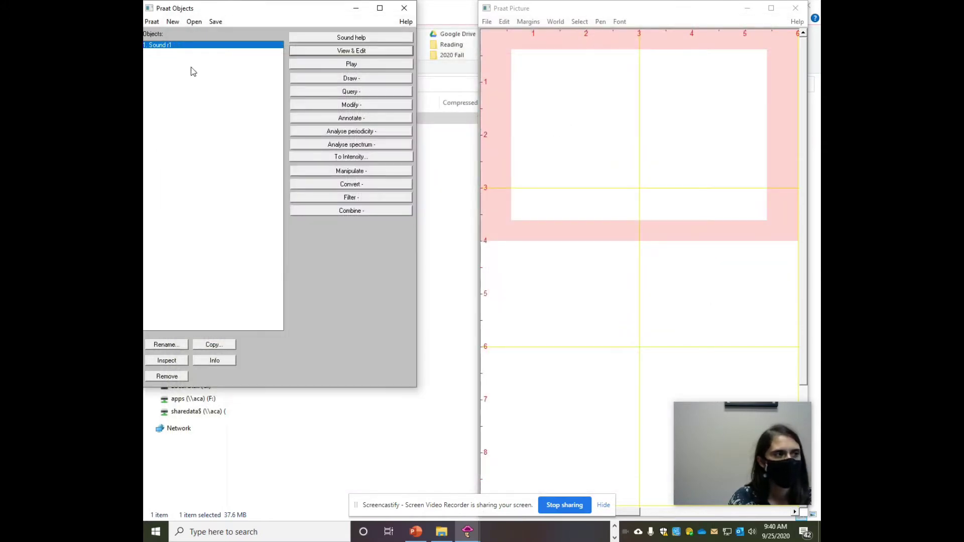
Record a second short speech sound in mono at 44100 Hz
left_click(172, 22)
left_click(212, 34)
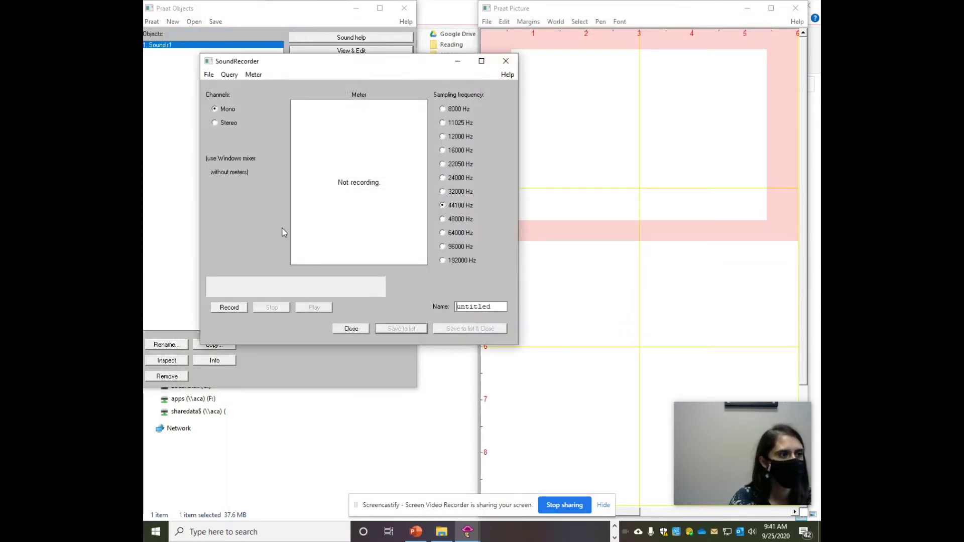
left_click_drag(367, 50, 447, 95)
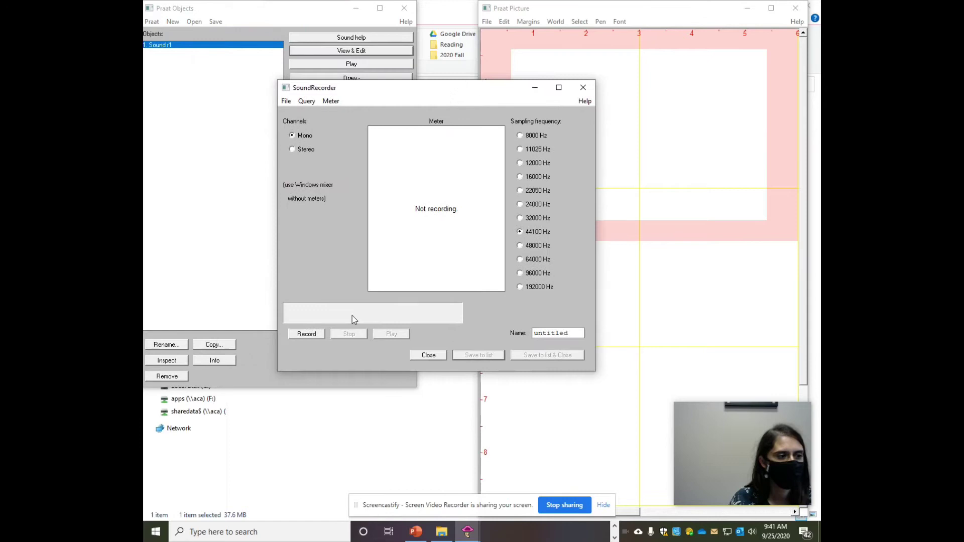
left_click(308, 335)
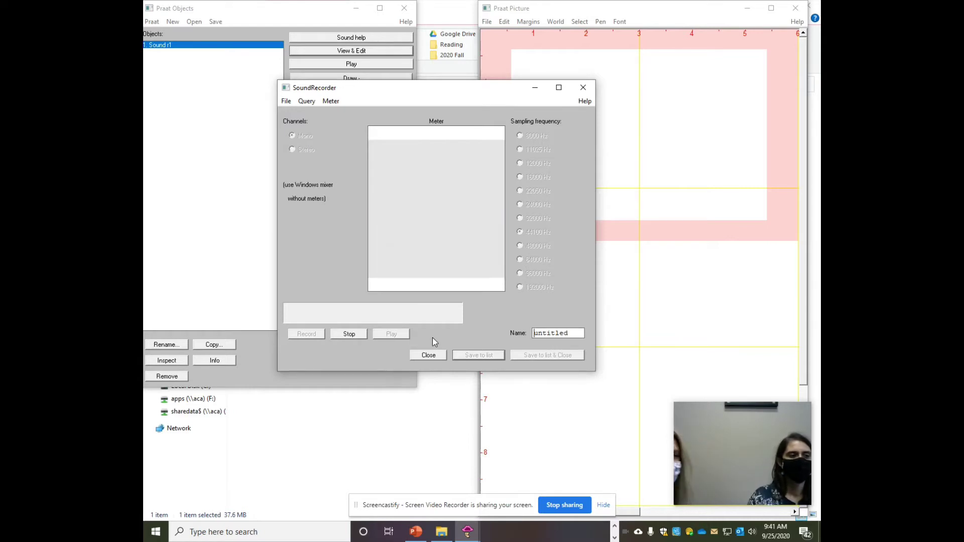
left_click(344, 338)
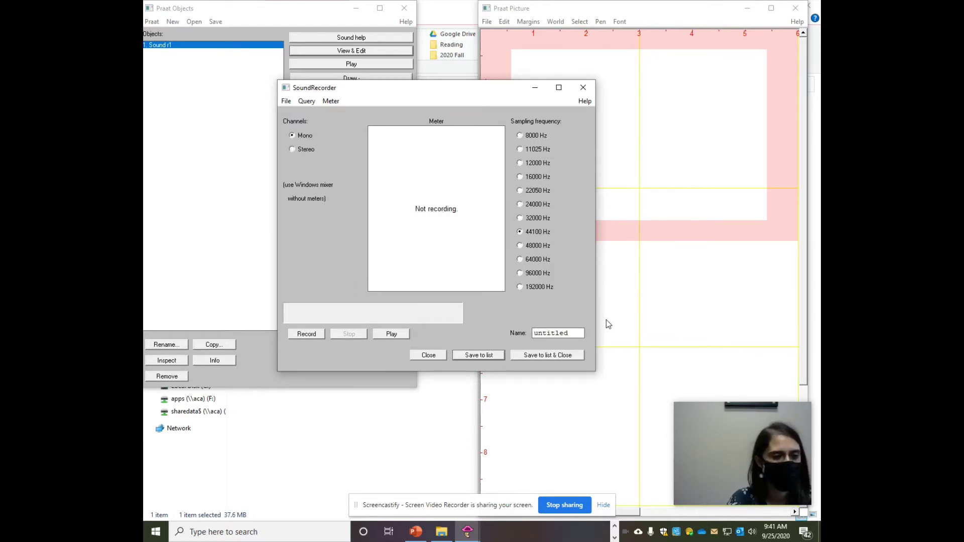
Name the new recording r2, save it to the object list and close the recorder
double_click(552, 332)
type("r2")
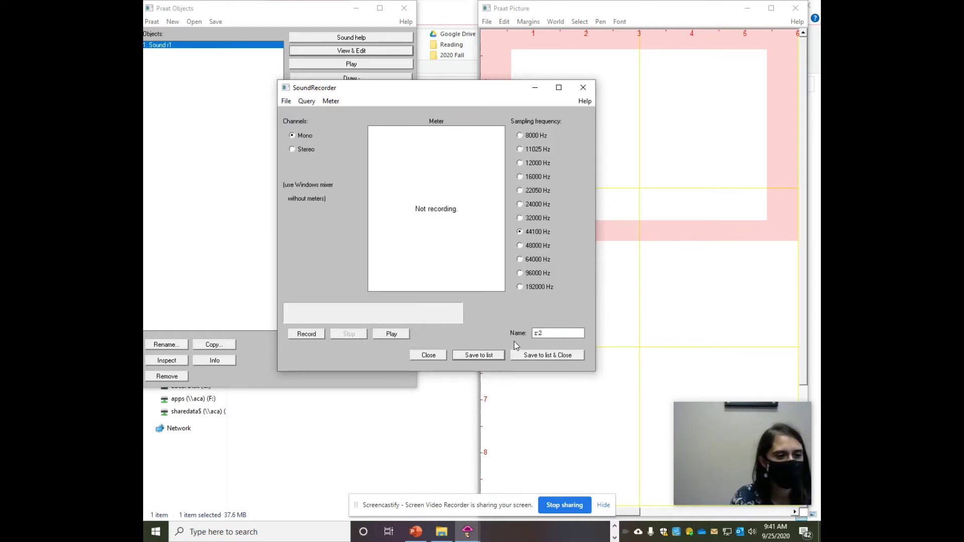
left_click(474, 356)
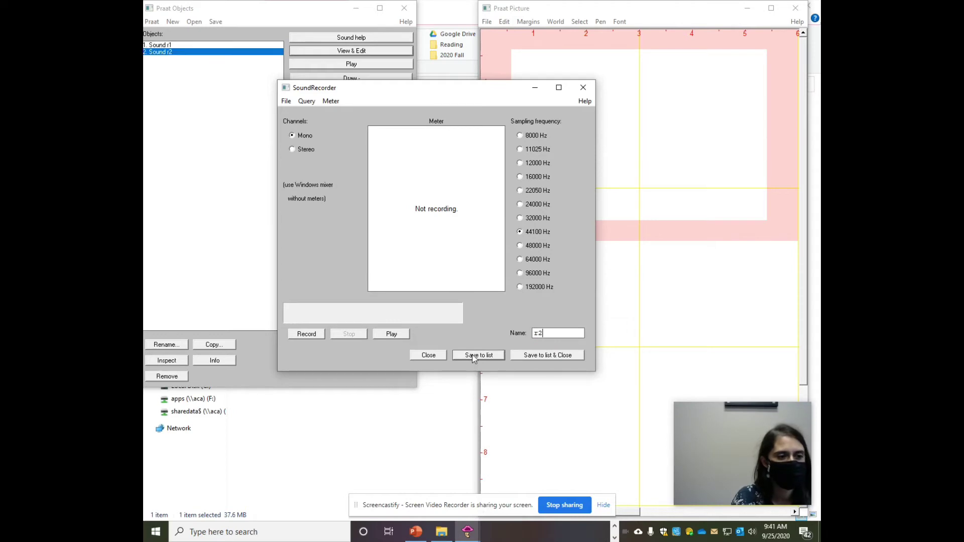
left_click(424, 355)
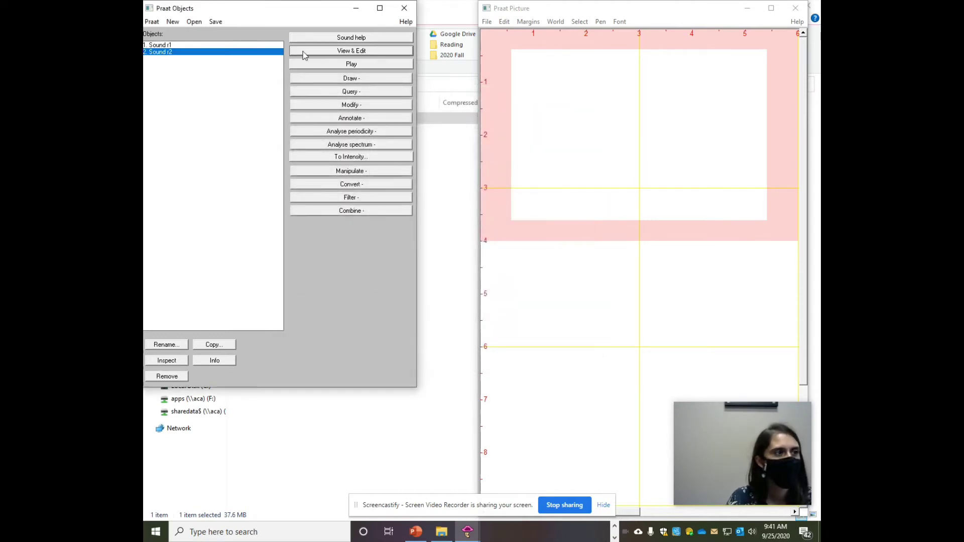
Open sound r2 for viewing and editing and set the upper limit of the spectrogram view range to 4000 Hz
left_click(321, 52)
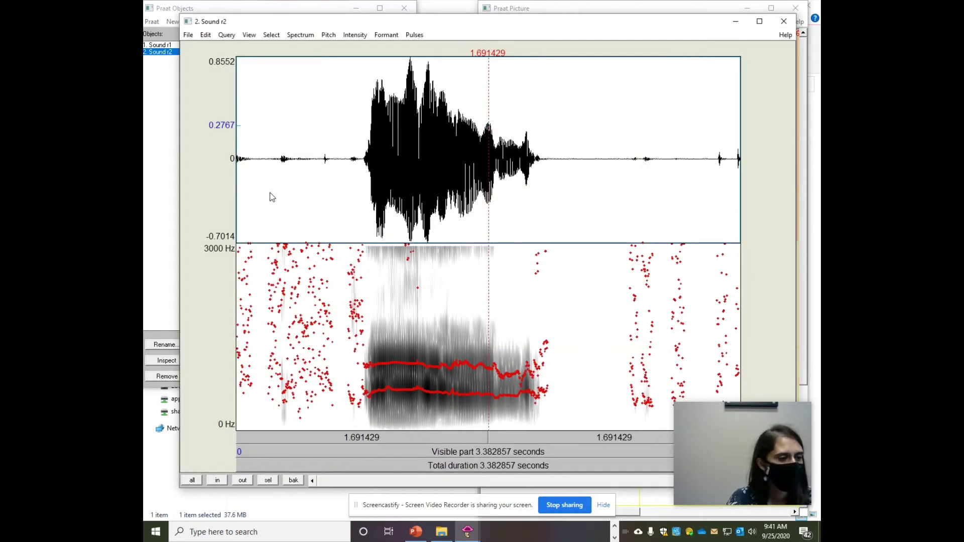
left_click(308, 35)
left_click(322, 59)
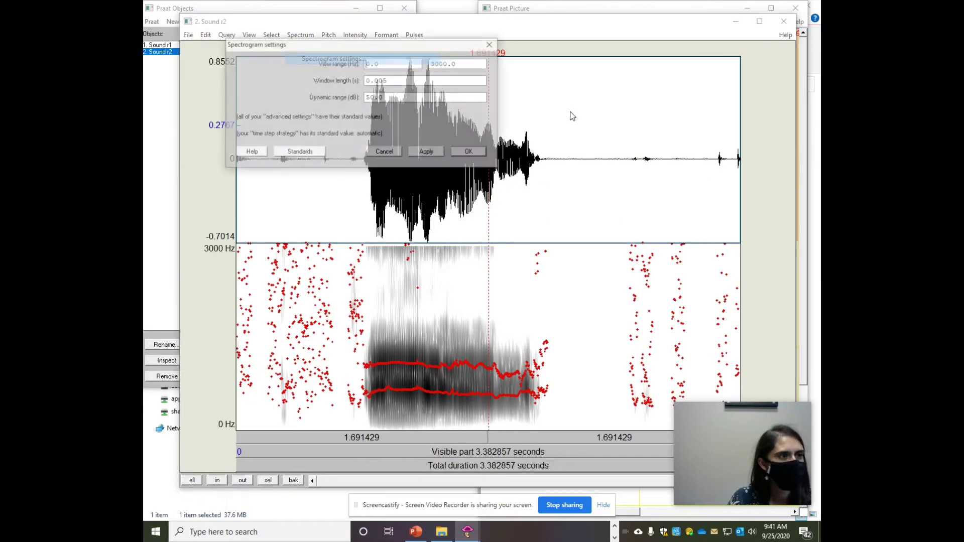
left_click_drag(436, 64, 431, 64)
type("4")
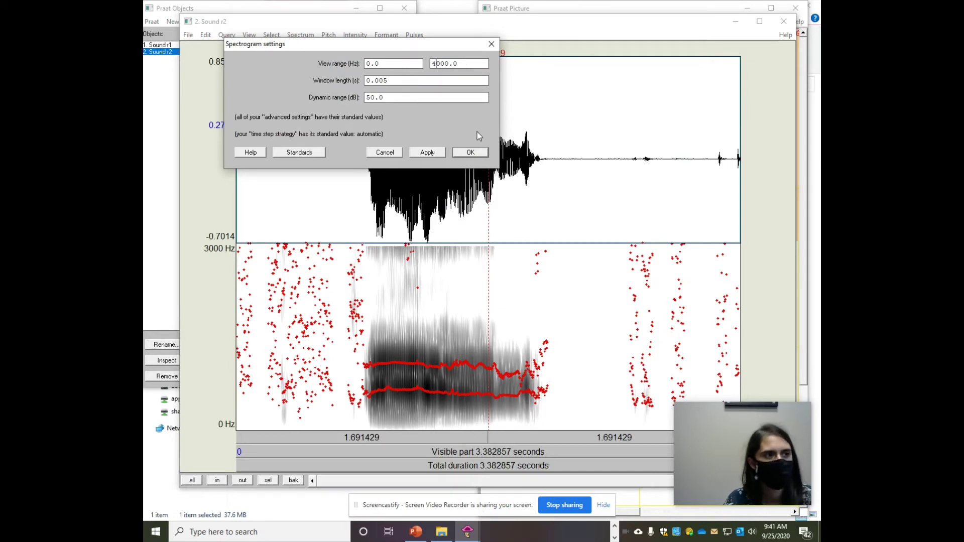
left_click(483, 151)
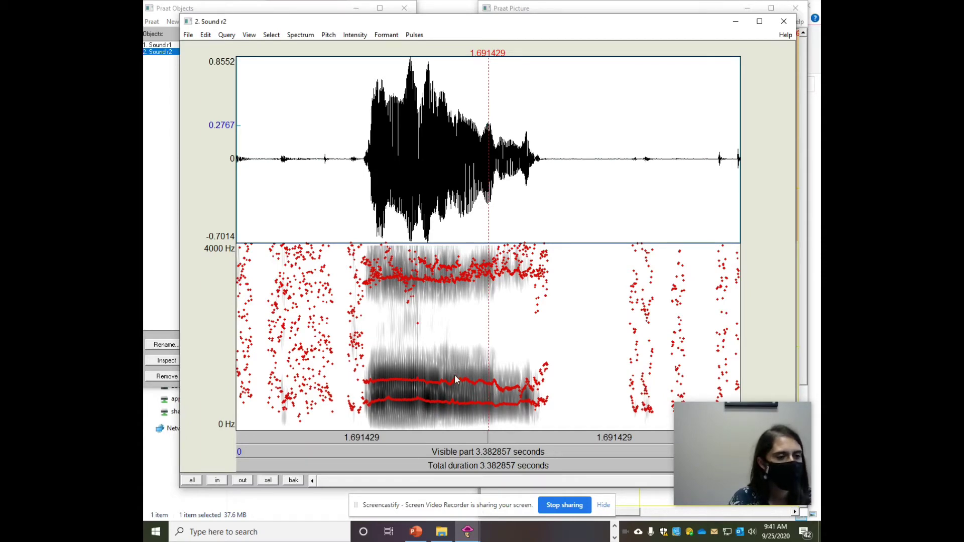
Place the cursor within the spoken part of sound r2, at about 1.38 s, and query the second formant
left_click(441, 334)
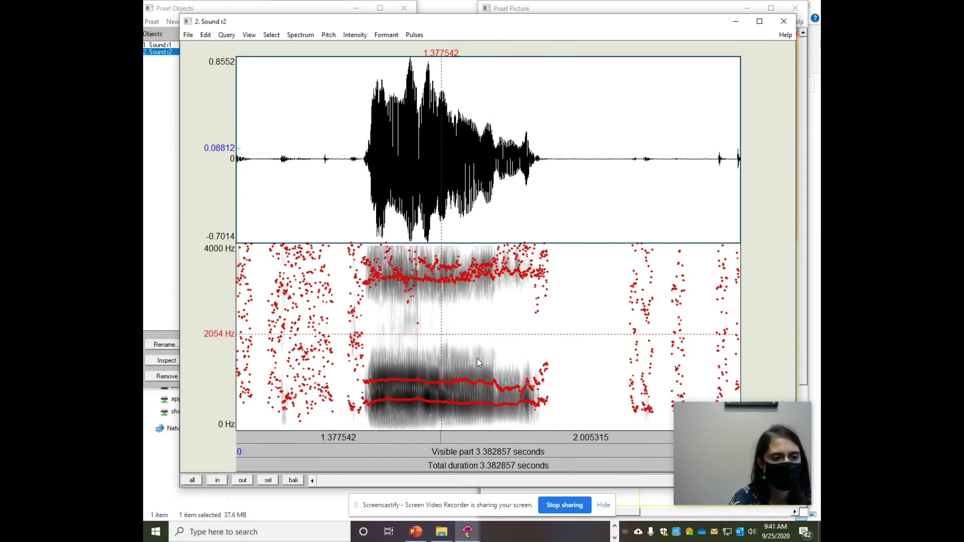
left_click(380, 36)
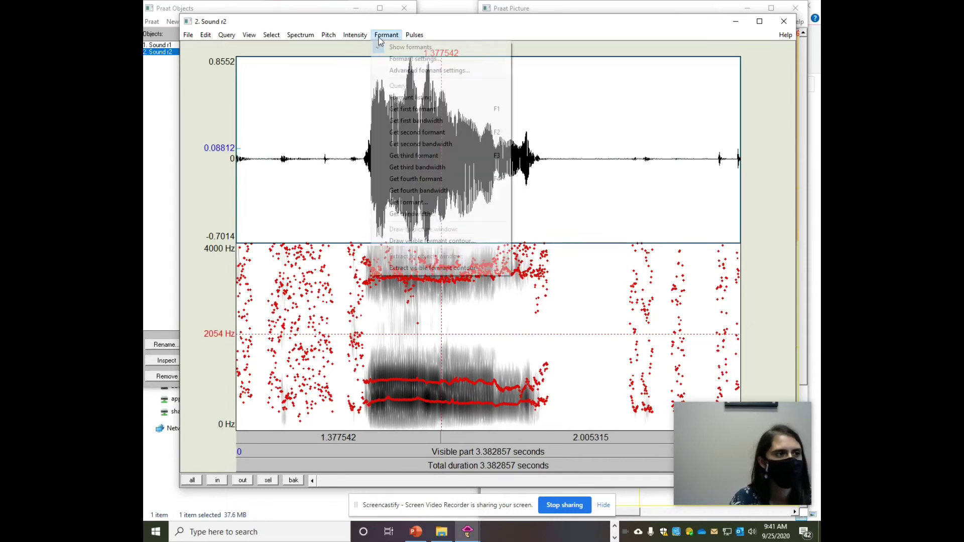
left_click(421, 134)
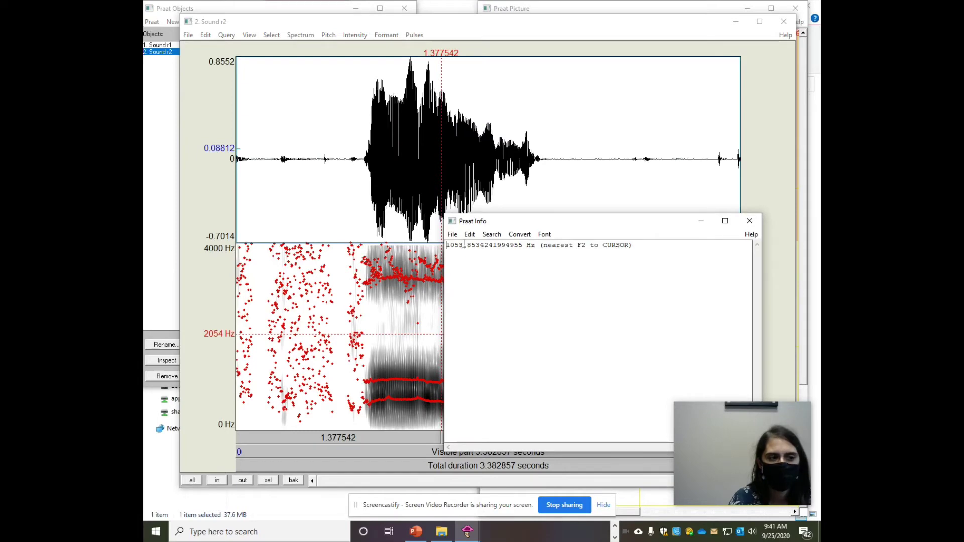
left_click(749, 221)
Query the third formant of sound r2 at the same cursor position and close the sound's editor
left_click(387, 36)
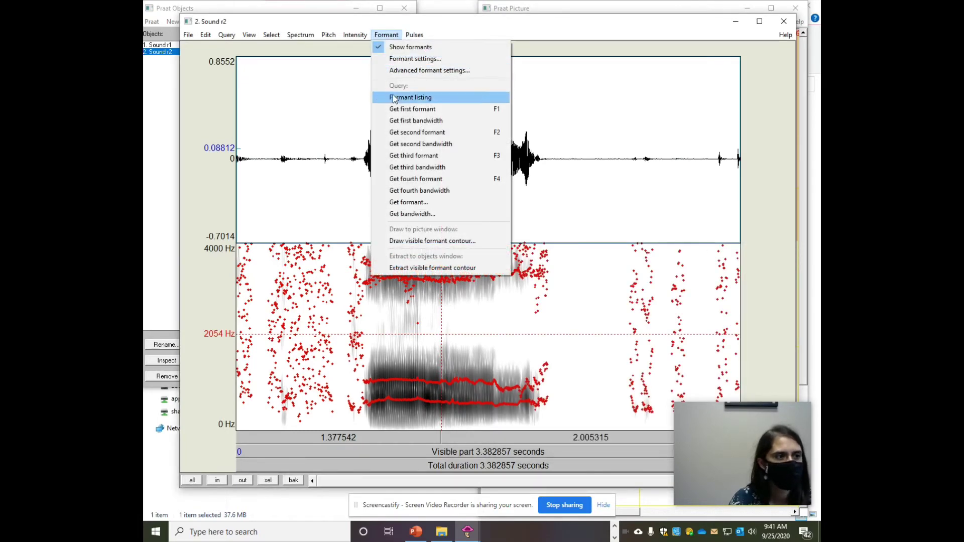
left_click(416, 156)
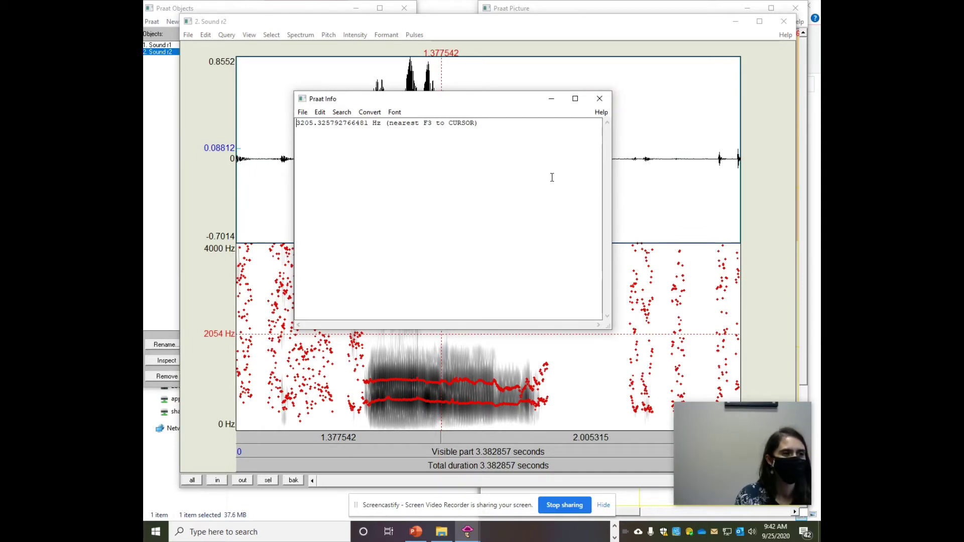
left_click(600, 101)
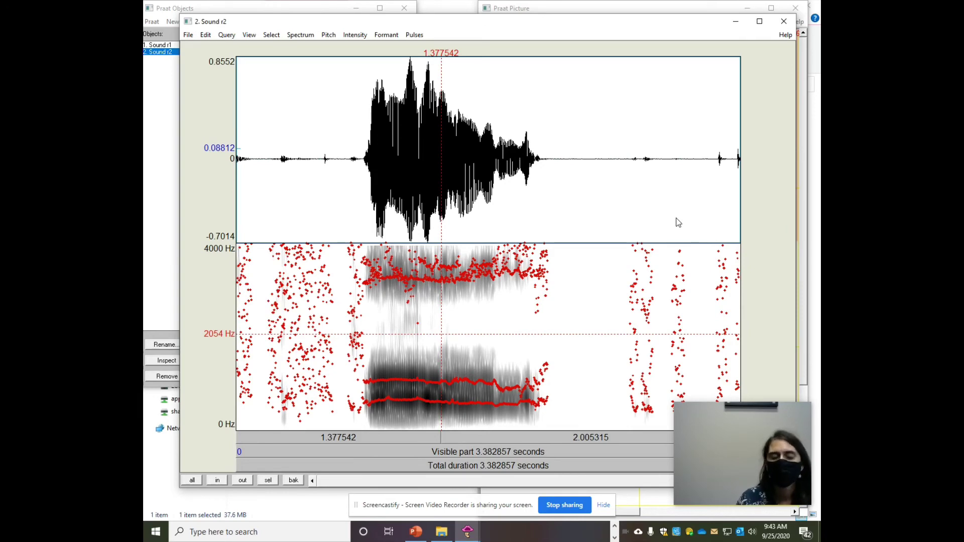
key("ctrl+w")
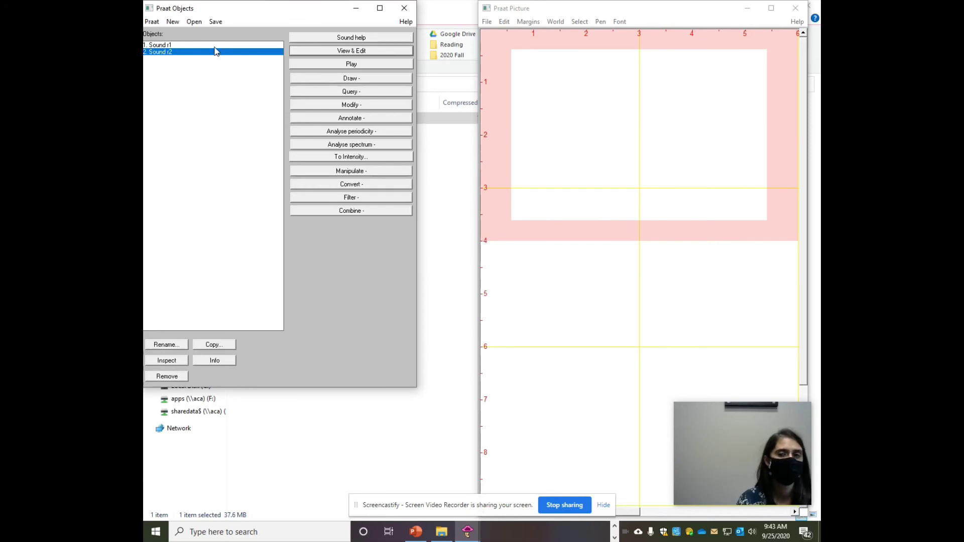
Select both sounds r1 and r2, open the dialog for saving them as a WAV file, and leave it without saving
key("Up")
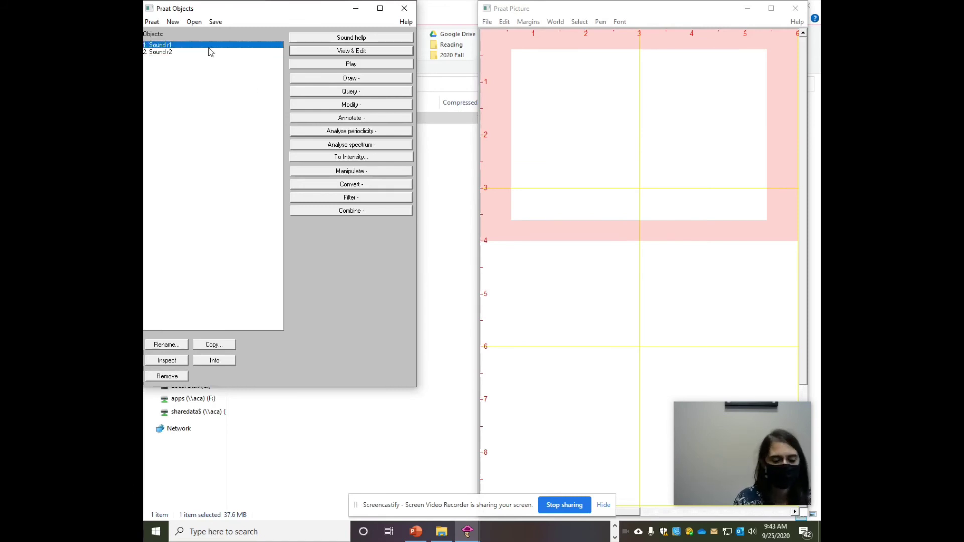
left_click(174, 52, "shift")
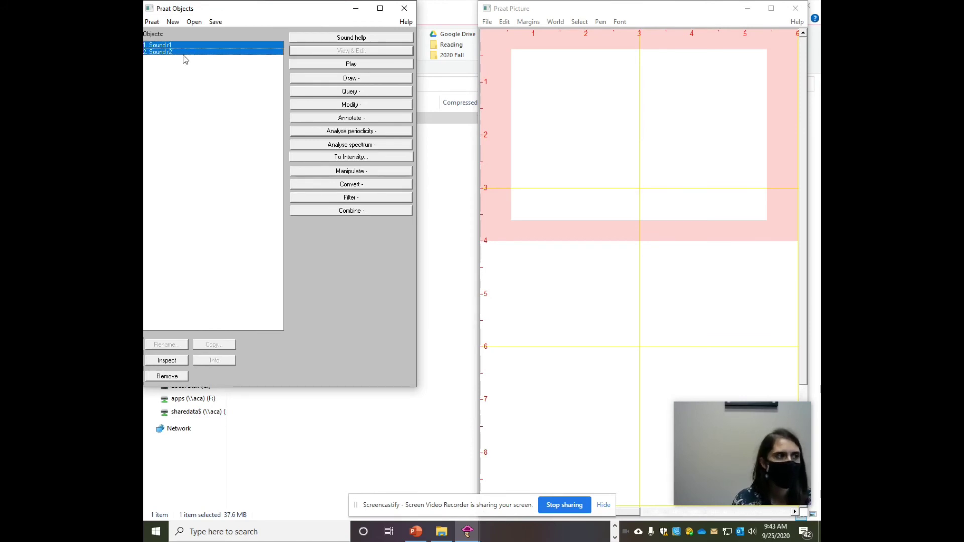
left_click(216, 21)
left_click(243, 73)
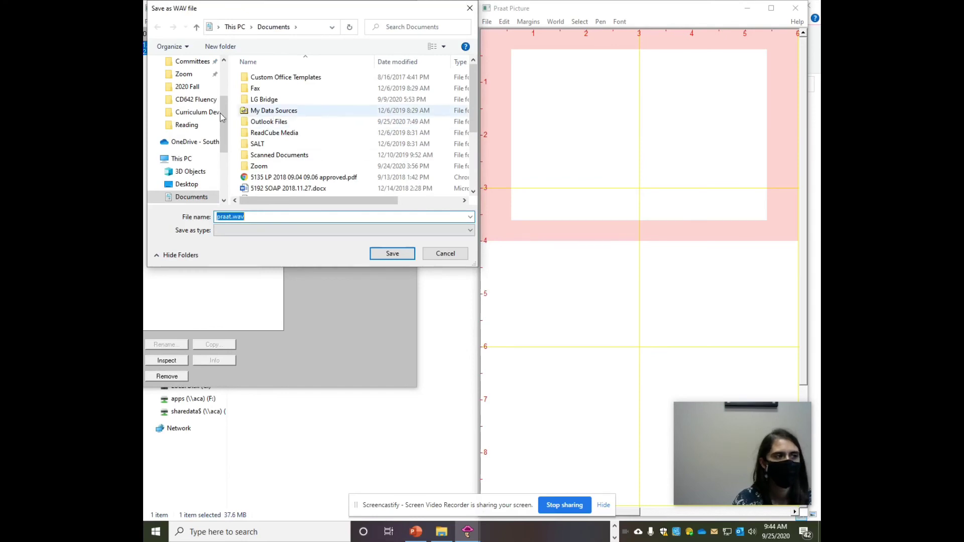
left_click(445, 254)
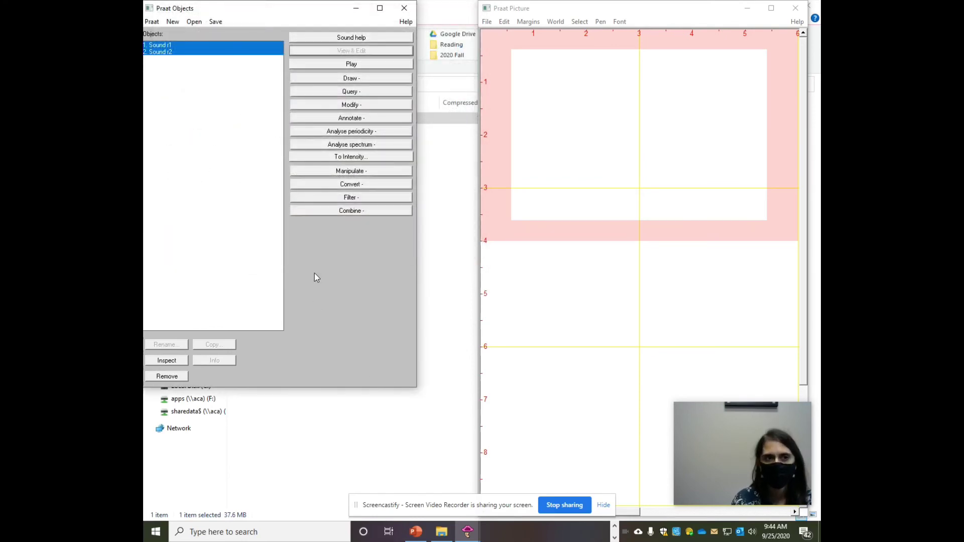